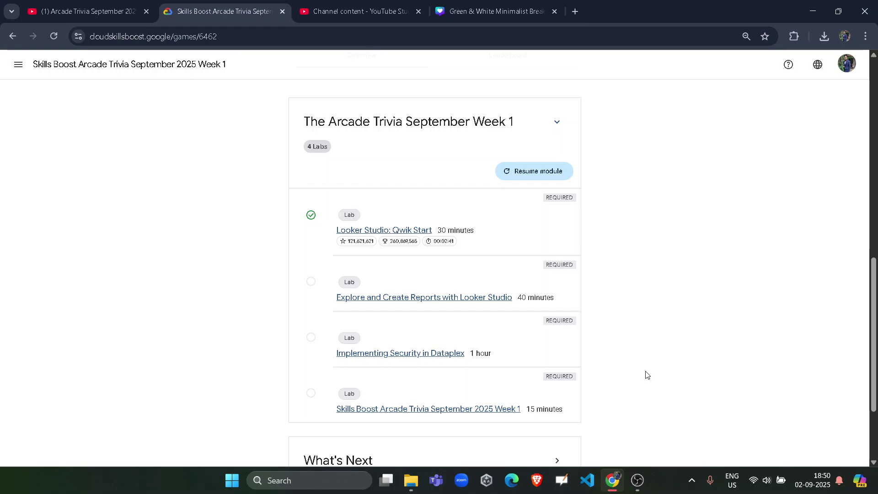
Select and deselect the course title and the Explore and Create Reports lab title, leaving the list unchanged
left_click_drag(119, 64, 232, 64)
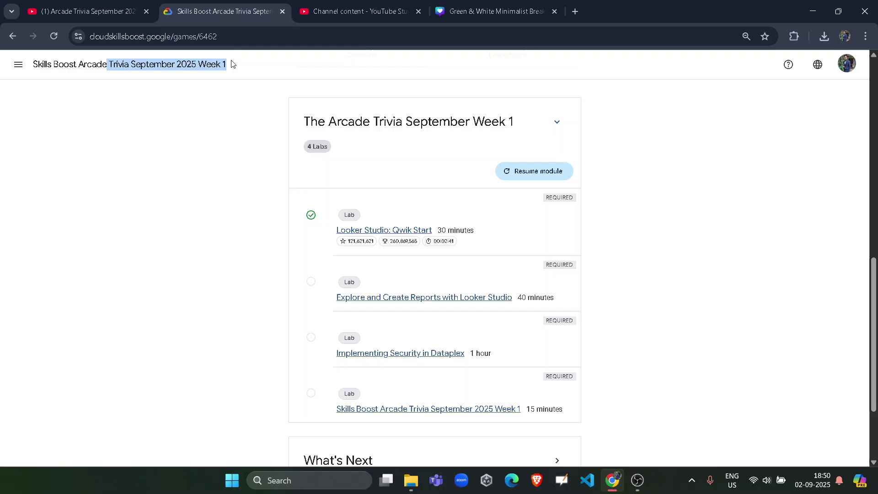
left_click(234, 252)
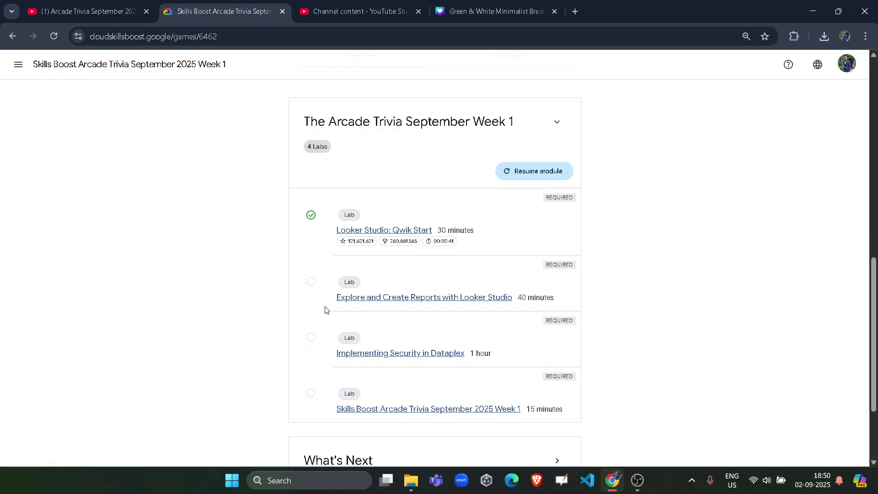
left_click_drag(325, 310, 509, 298)
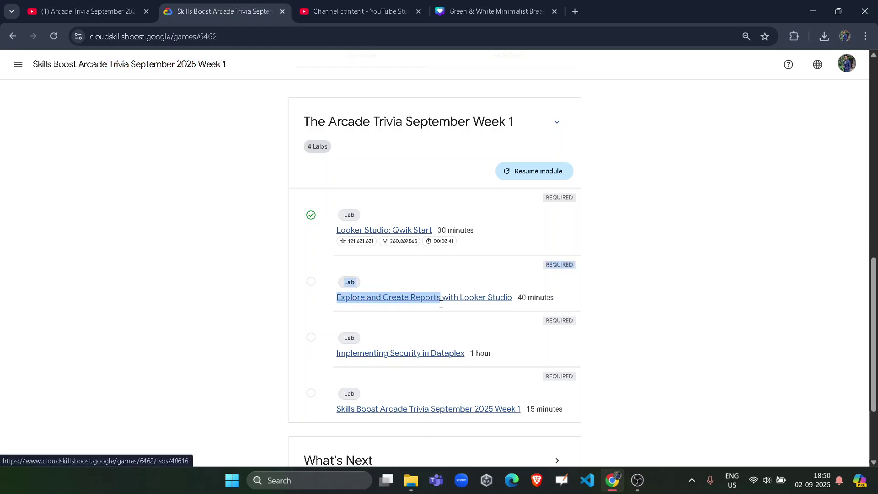
left_click(686, 320)
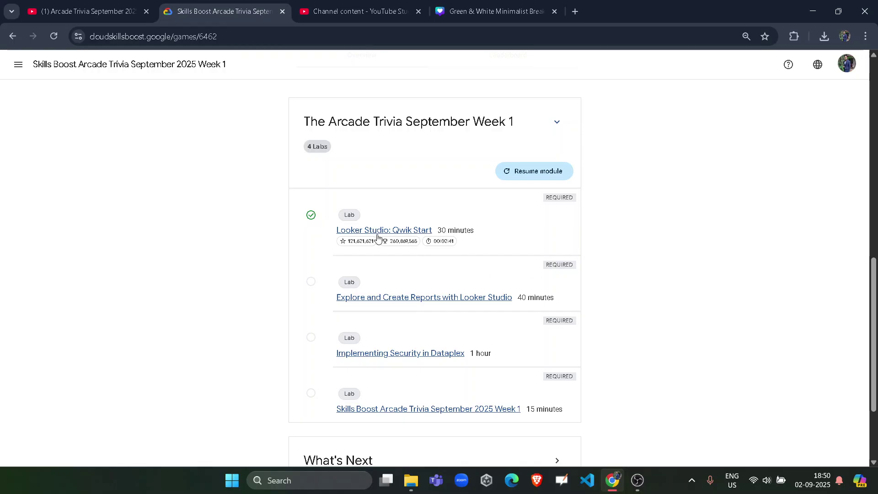
Check the YouTube playlist's options menu without changing anything, then return to Skills Boost
left_click(91, 11)
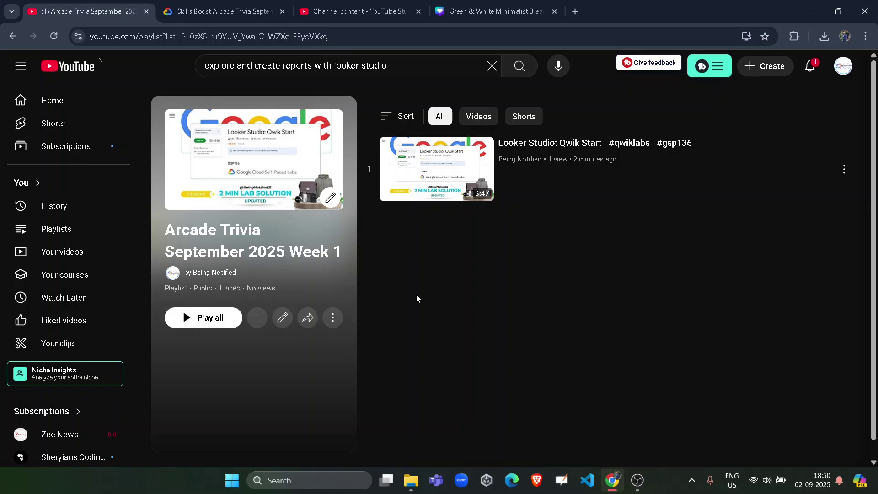
left_click(334, 321)
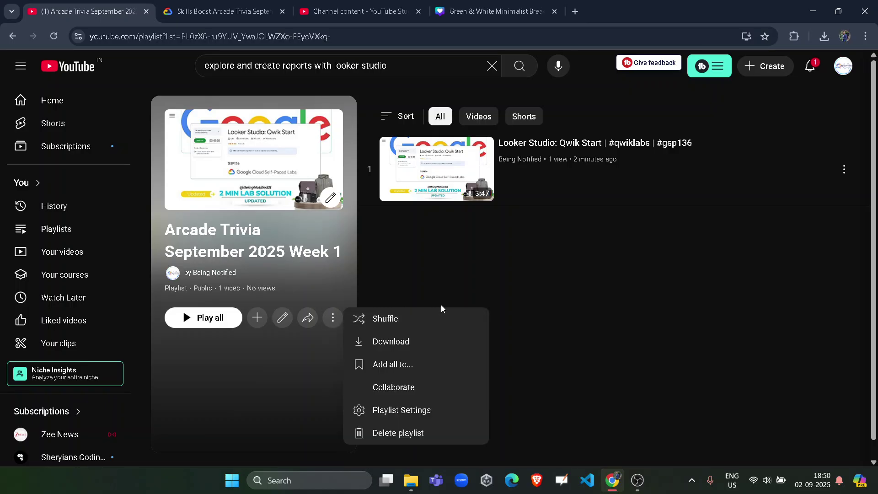
left_click(579, 281)
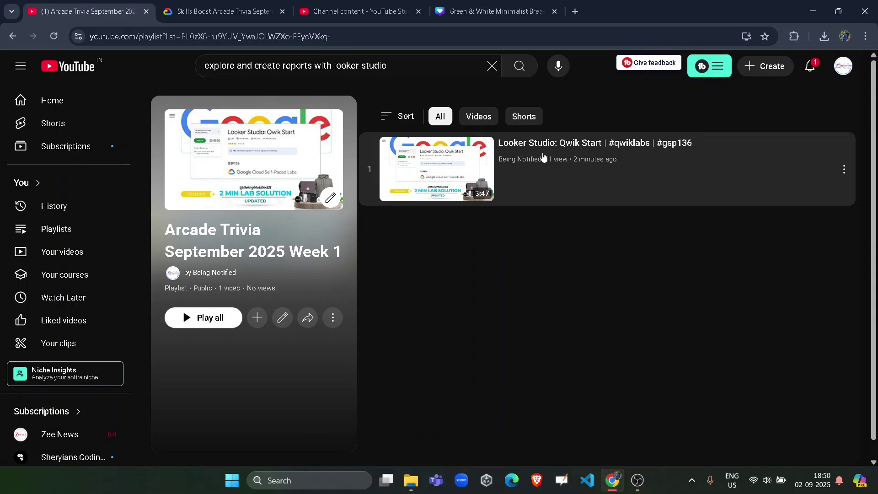
left_click(222, 11)
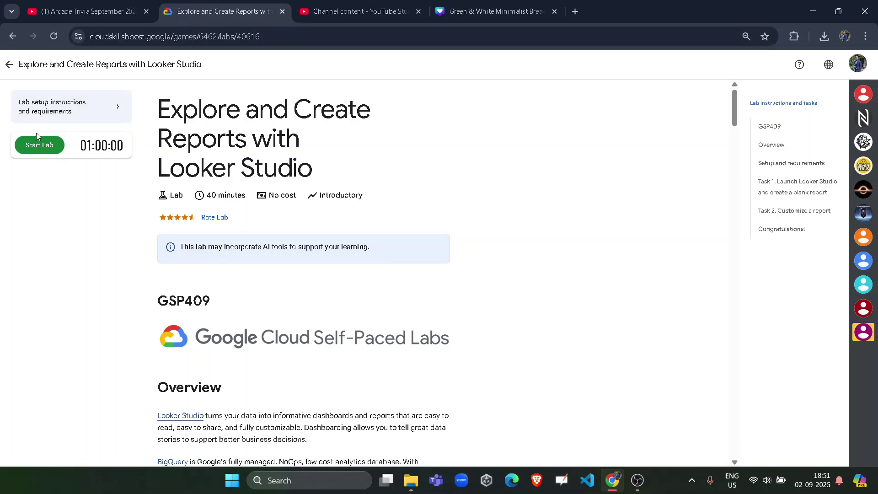
Start the Explore and Create Reports lab and open the Cloud Console link in incognito
left_click(44, 152)
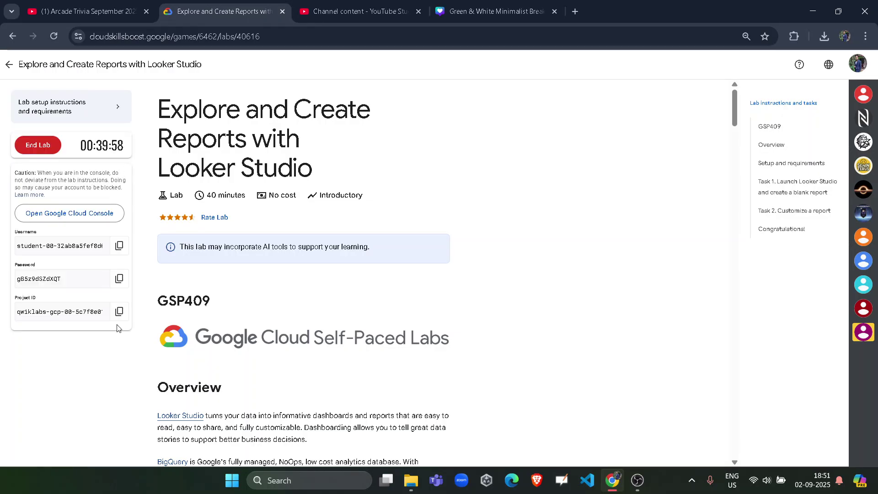
right_click(82, 223)
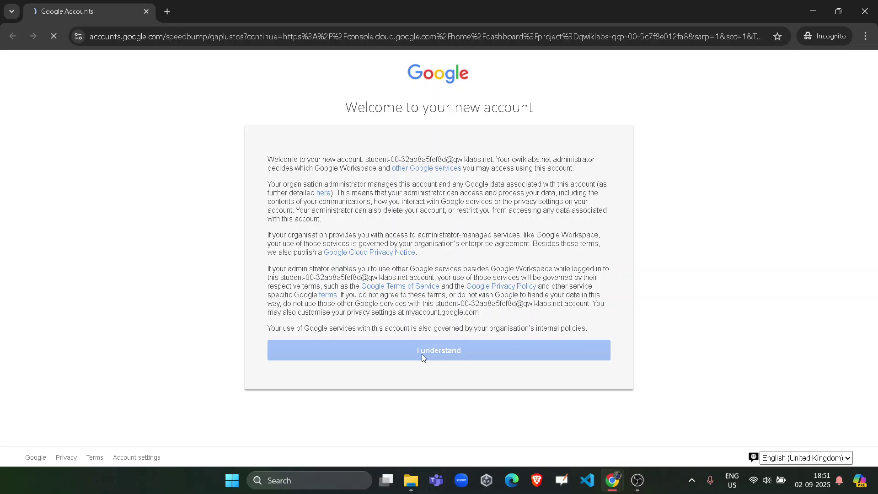
Open Task 1's Looker Studio link from the lab instructions in the incognito window
mouse_move(612, 480)
left_click(549, 407)
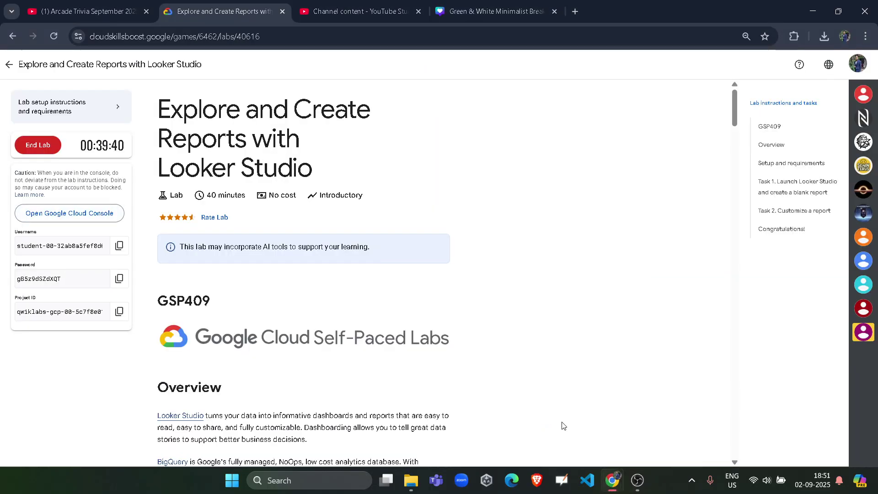
left_click(784, 187)
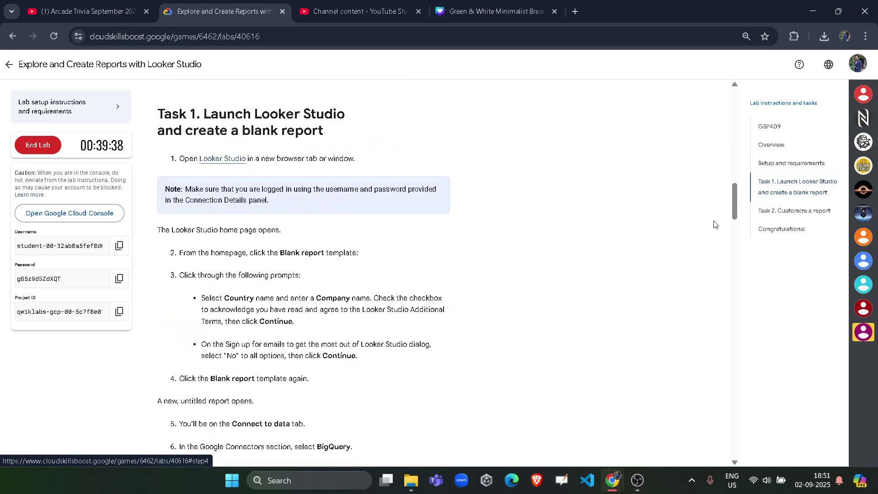
right_click(213, 167)
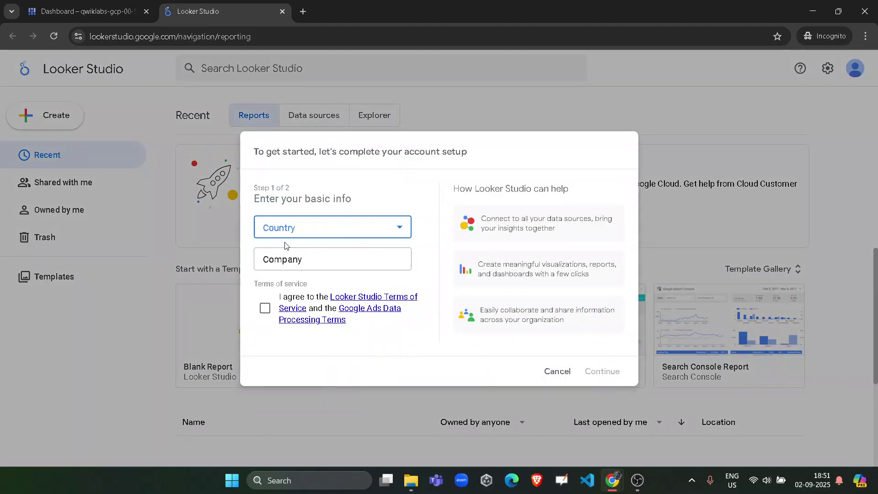
Set the account country to India and enter 'Be' as the company
left_click(292, 234)
type("ind")
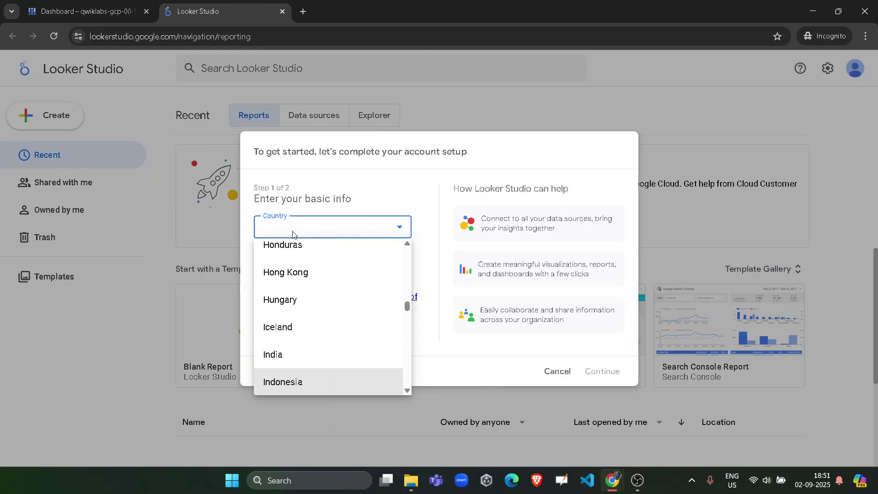
left_click(297, 355)
left_click(318, 256)
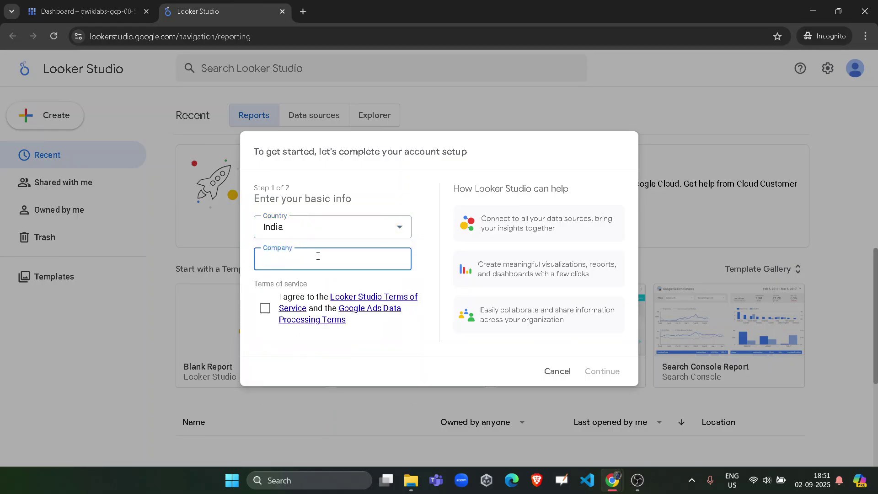
type("BeingNotified")
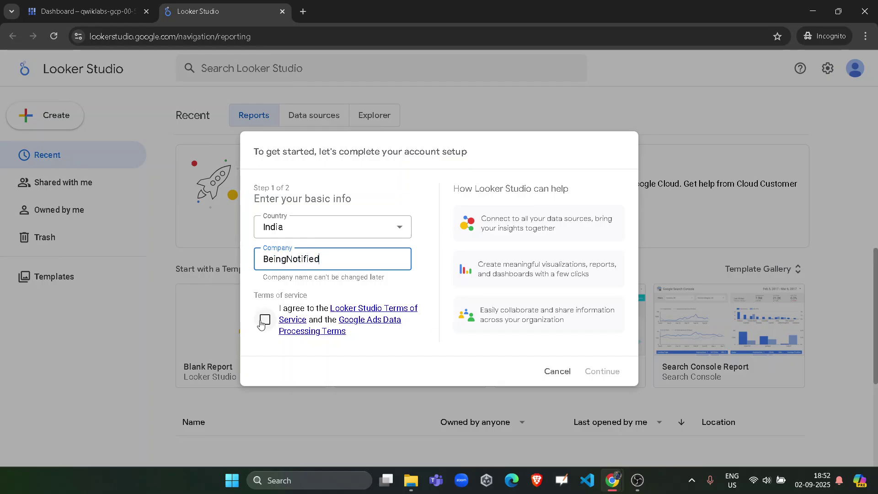
Accept the terms, decline all three email preferences, and finish setup
left_click(265, 319)
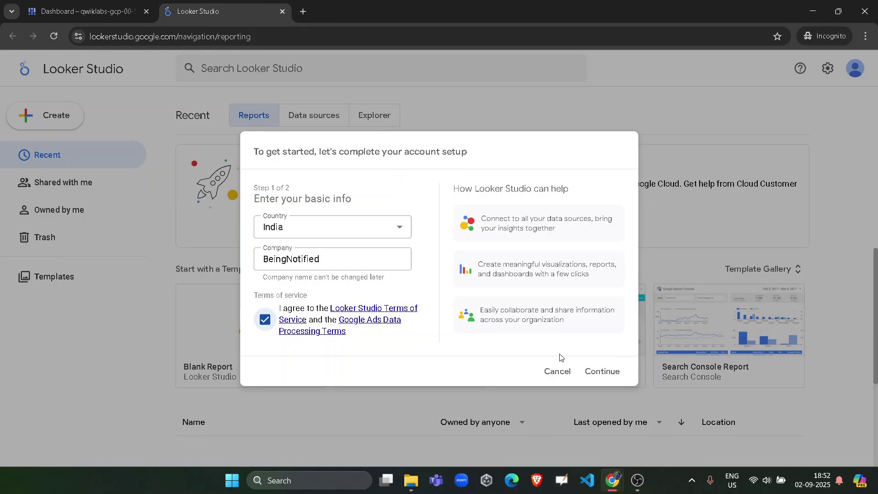
left_click(602, 371)
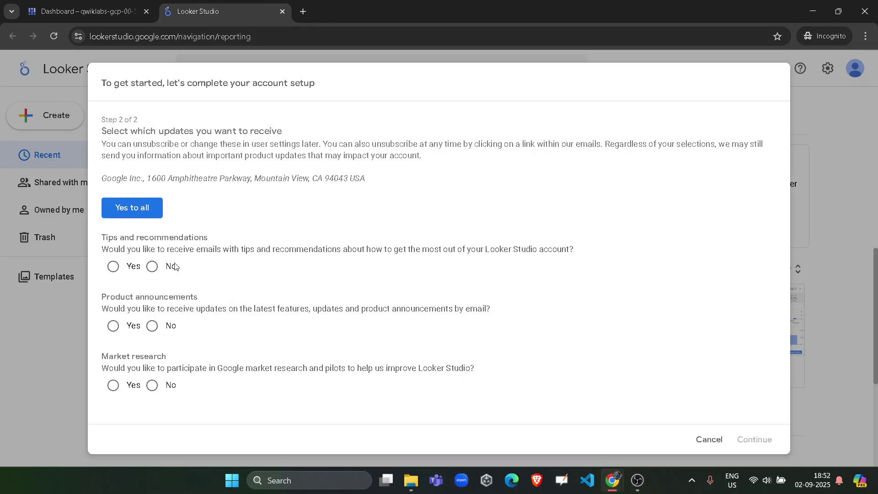
left_click(175, 266)
left_click(152, 326)
left_click(152, 385)
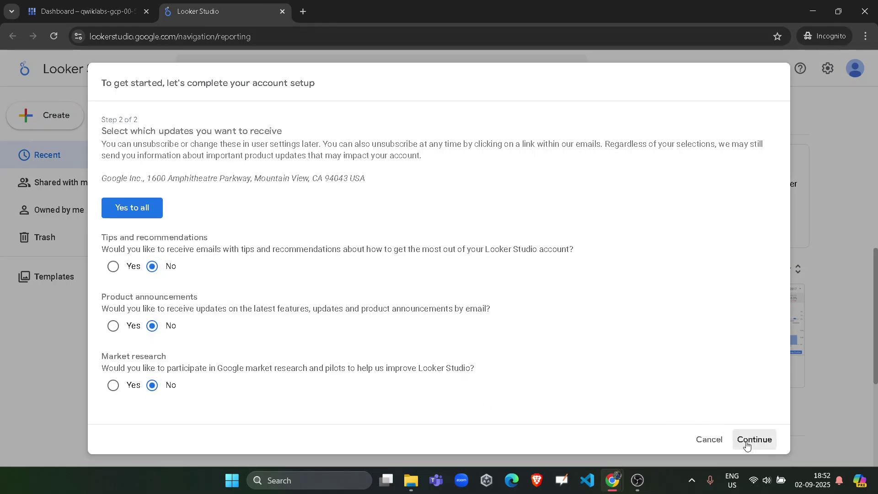
left_click(747, 445)
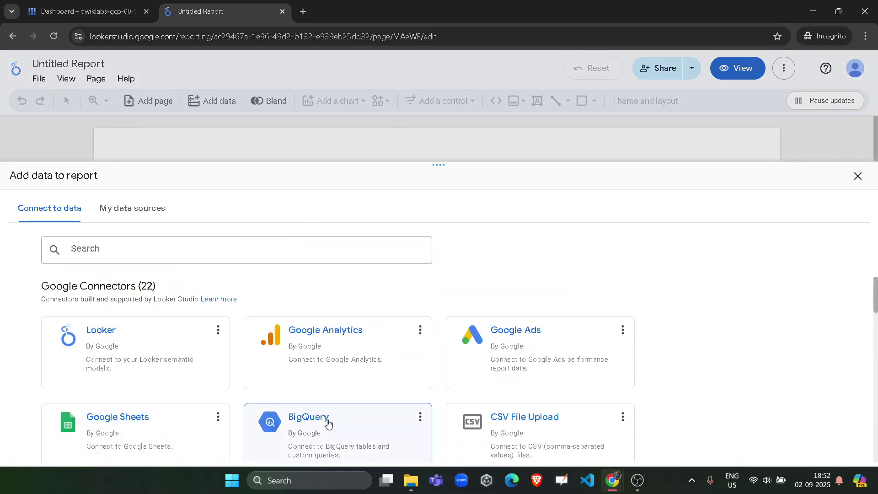
Authorize BigQuery with the lab student account and choose the qwiklabs billing project under Shared Projects
left_click(333, 430)
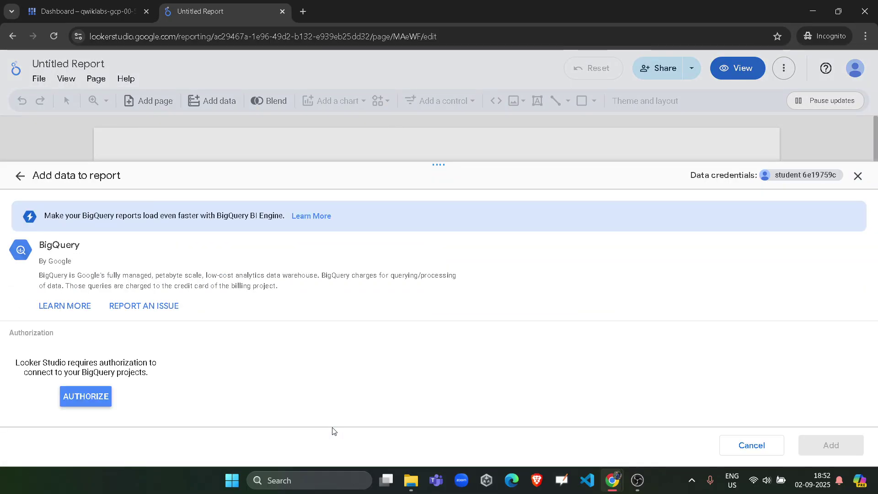
left_click(83, 397)
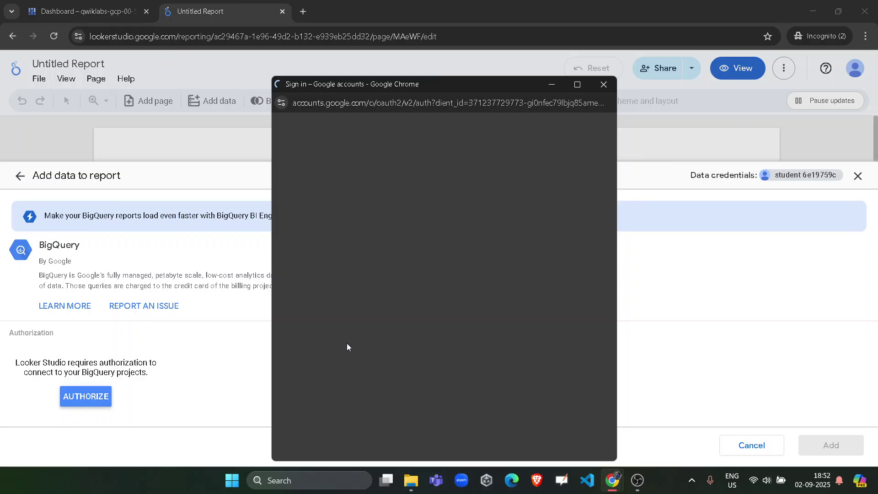
left_click(373, 331)
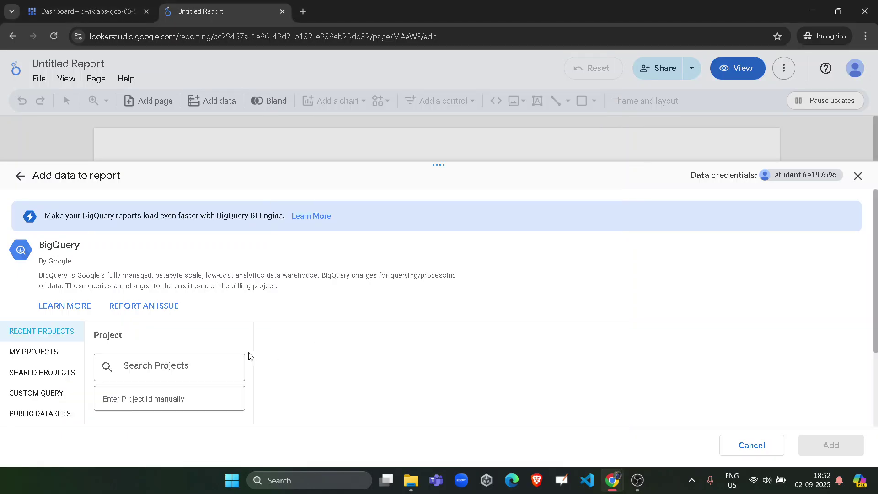
left_click(17, 374)
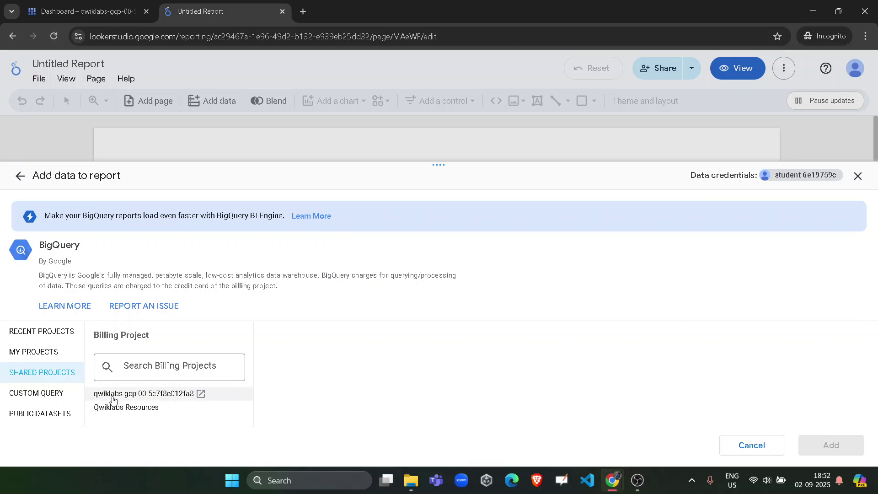
left_click(174, 394)
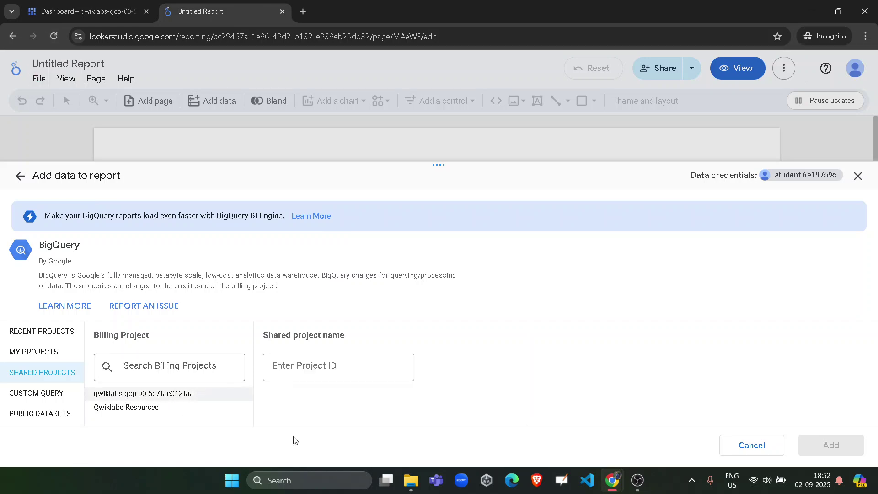
Find step 8 in the lab instructions and select the project name data-to-insights for copying
mouse_move(612, 480)
left_click(549, 419)
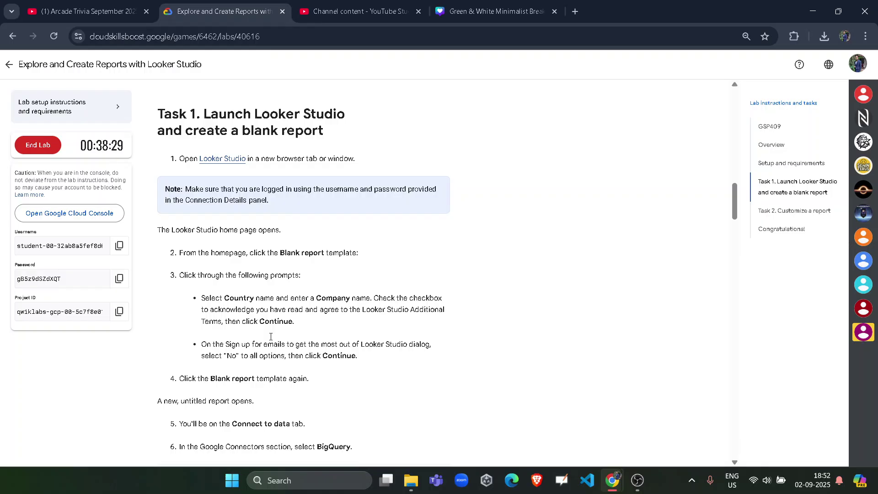
scroll(238, 323, "down", 5)
scroll(247, 339, "down", 1)
scroll(256, 357, "down", 6)
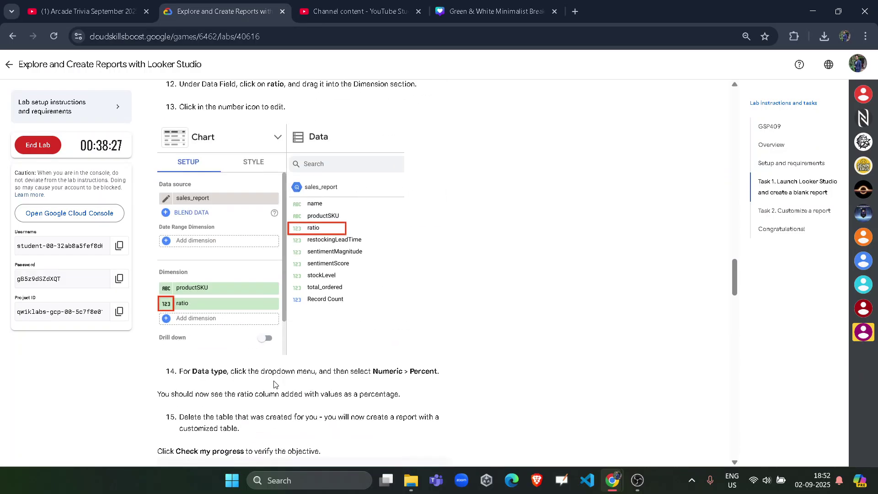
scroll(270, 375, "down", 6)
scroll(274, 384, "down", 3)
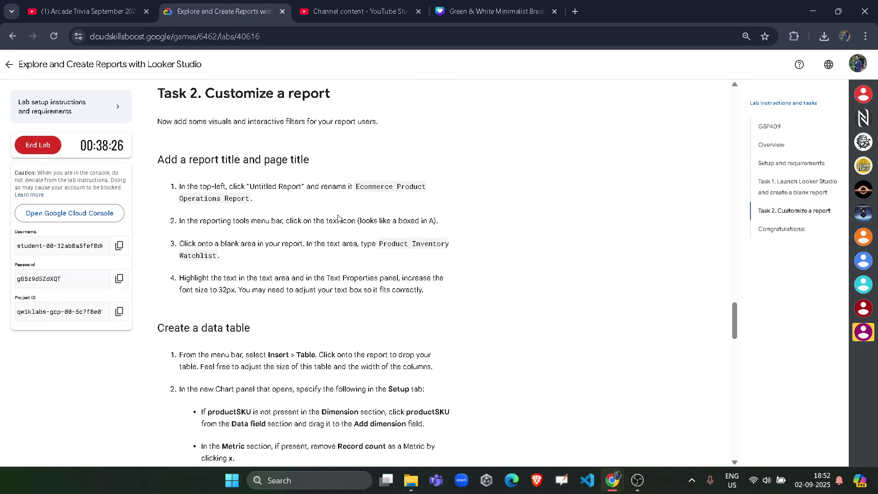
scroll(260, 215, "down", 2)
scroll(272, 247, "down", 3)
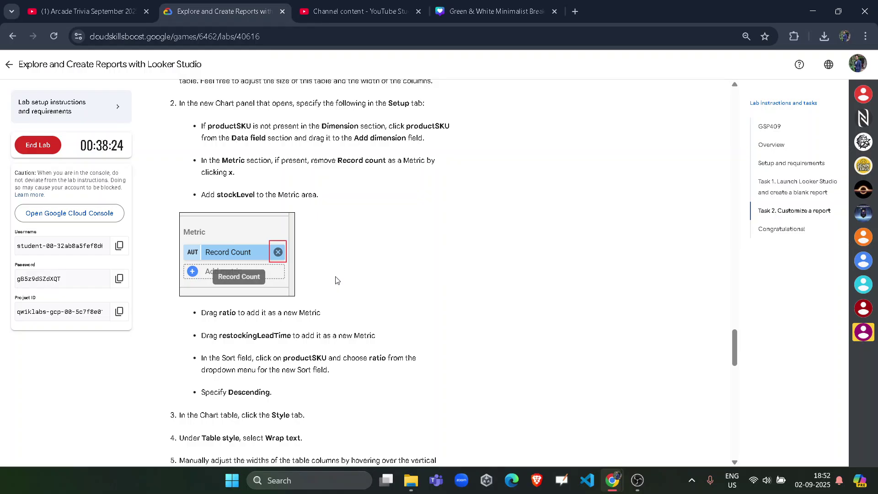
scroll(285, 282, "down", 3)
scroll(285, 282, "down", 3)
scroll(285, 280, "down", 9)
scroll(284, 280, "down", 3)
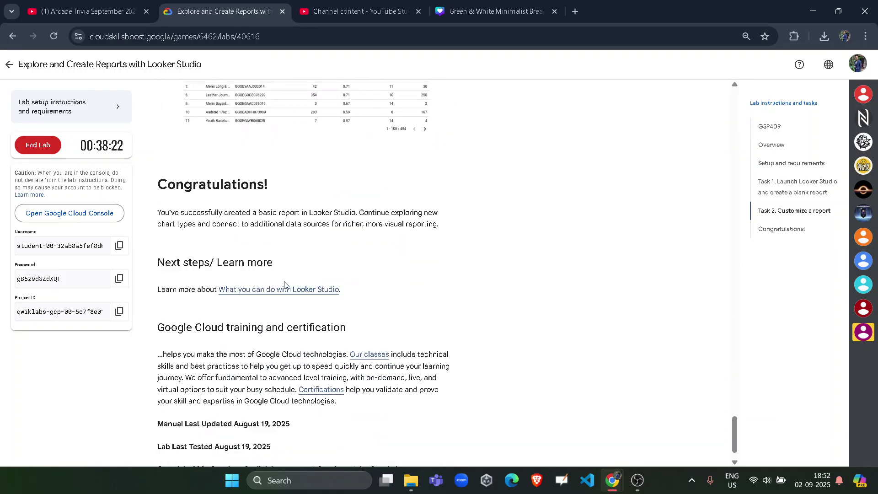
scroll(288, 286, "up", 12)
scroll(285, 285, "up", 8)
scroll(285, 302, "up", 4)
scroll(286, 314, "up", 2)
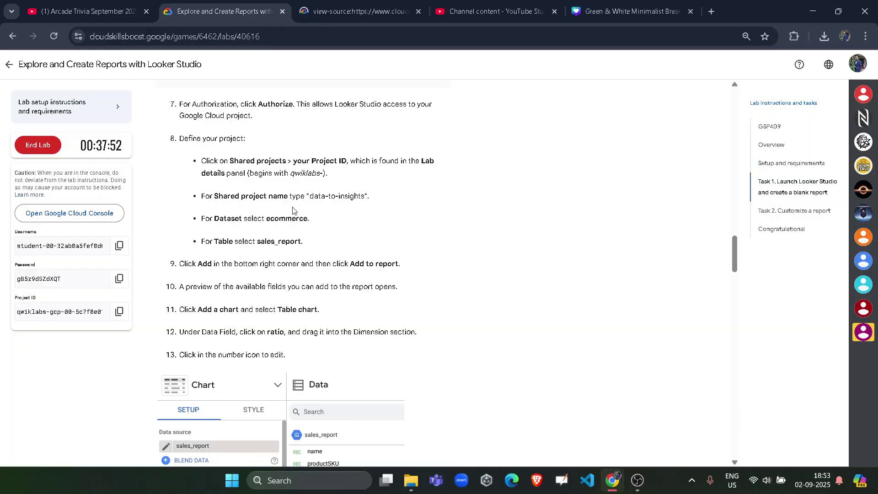
scroll(264, 233, "up", 5)
scroll(264, 234, "down", 6)
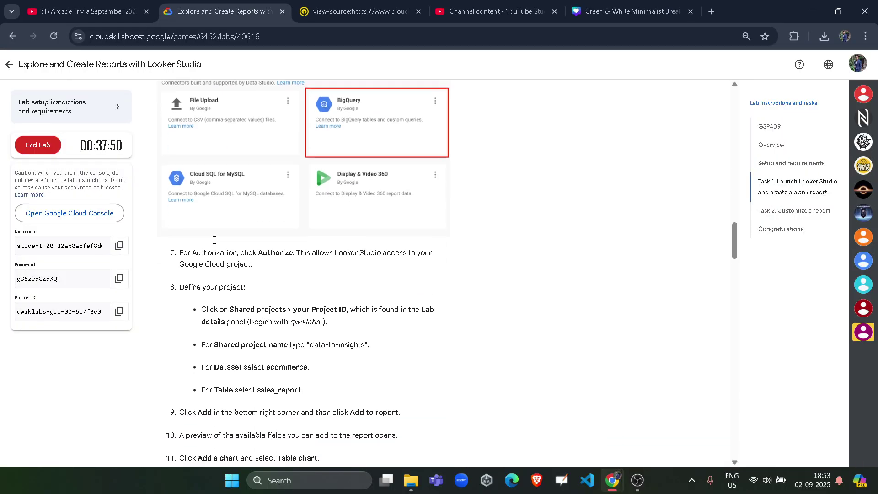
scroll(194, 219, "down", 2)
left_click_drag(184, 196, 246, 196)
left_click(306, 227)
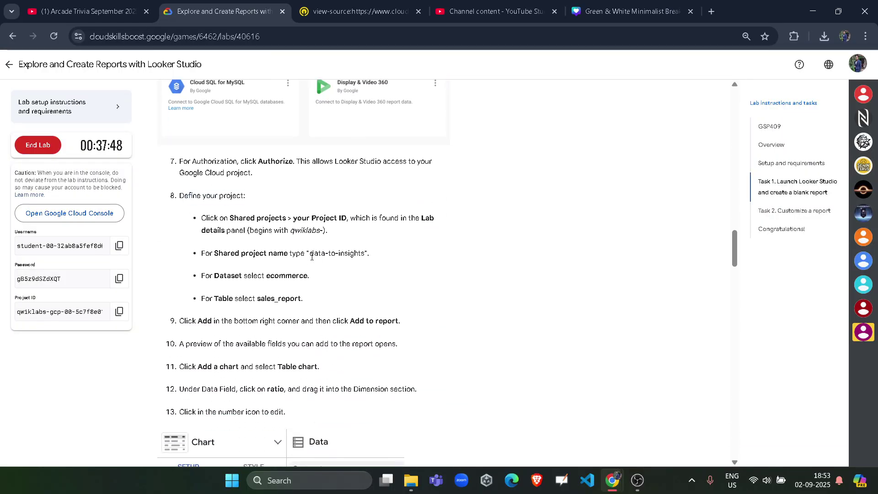
left_click_drag(311, 254, 364, 254)
right_click(366, 254)
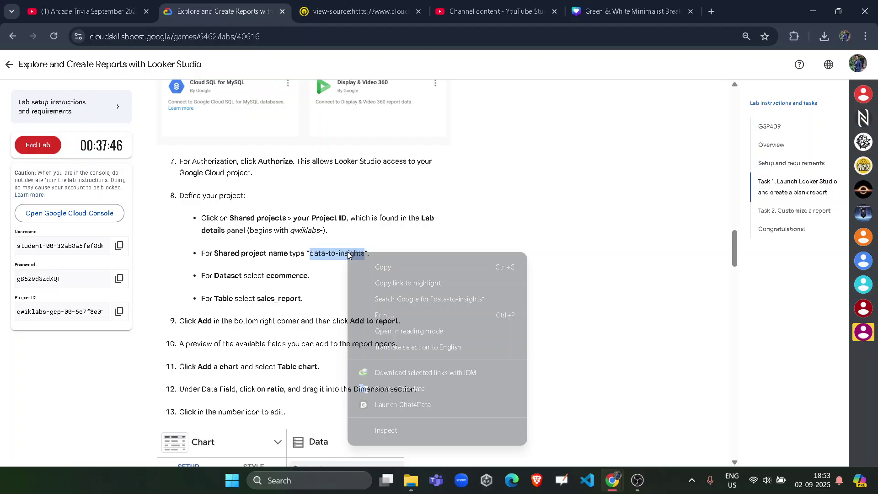
Paste data-to-insights as the BigQuery shared project name
left_click(379, 267)
left_click(611, 480)
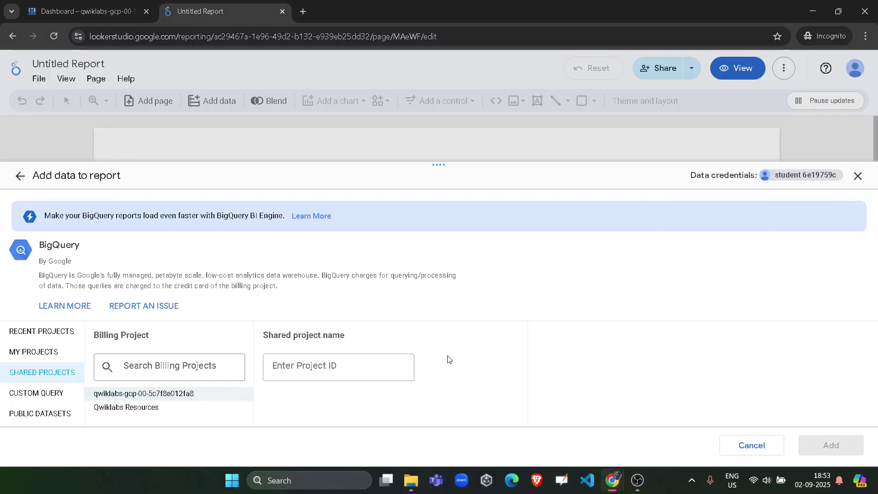
left_click(350, 368)
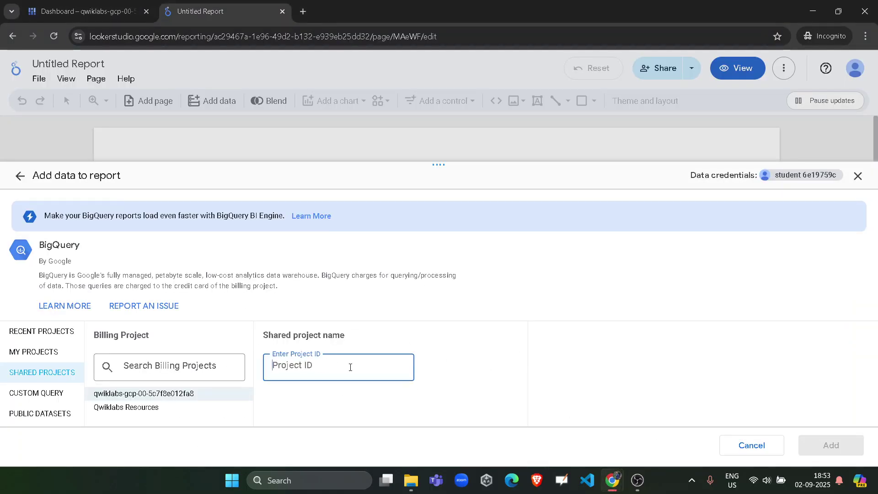
key("ctrl+v")
Copy 'ecommerce' from the instructions and select it as the dataset
mouse_move(612, 480)
left_click(553, 420)
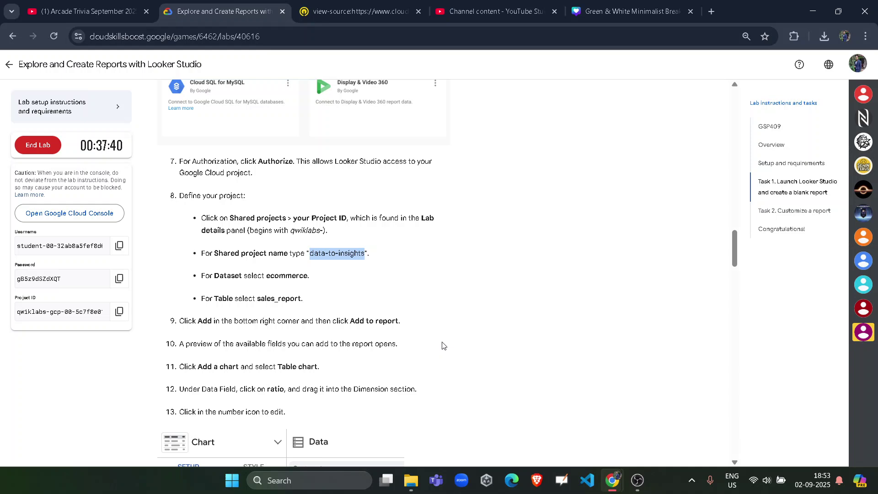
left_click_drag(268, 275, 305, 274)
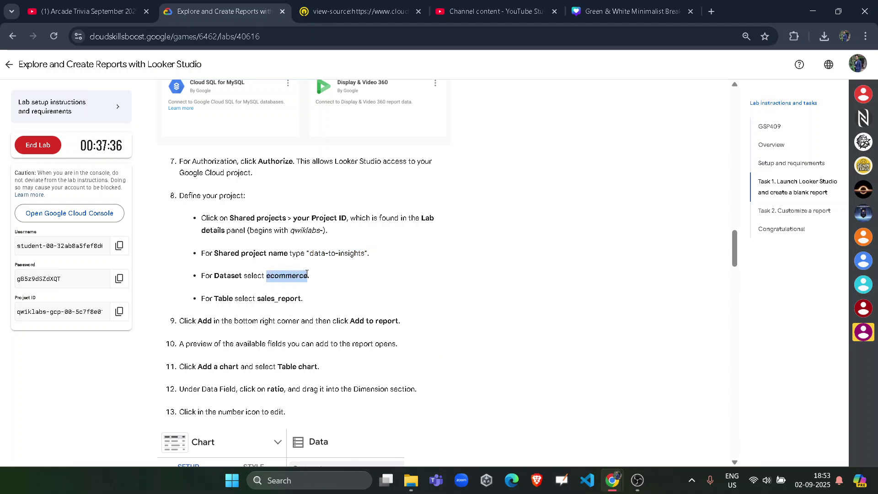
left_click(674, 419)
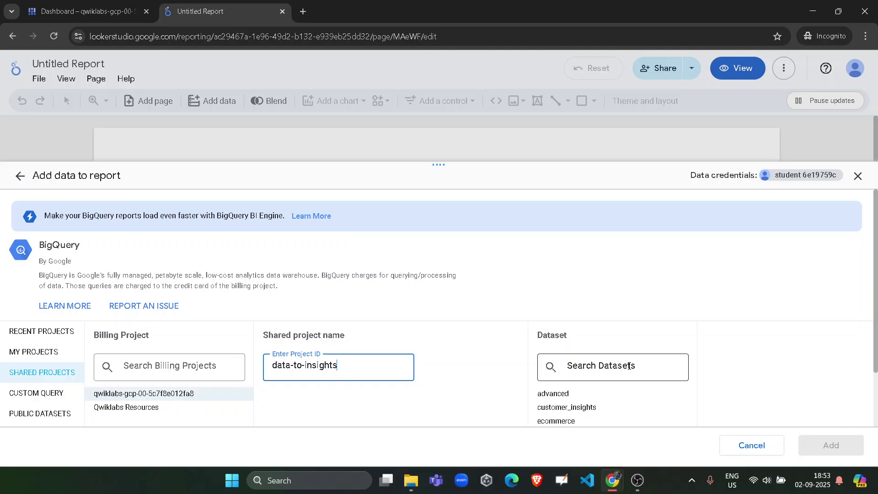
left_click(629, 366)
key("ctrl+v")
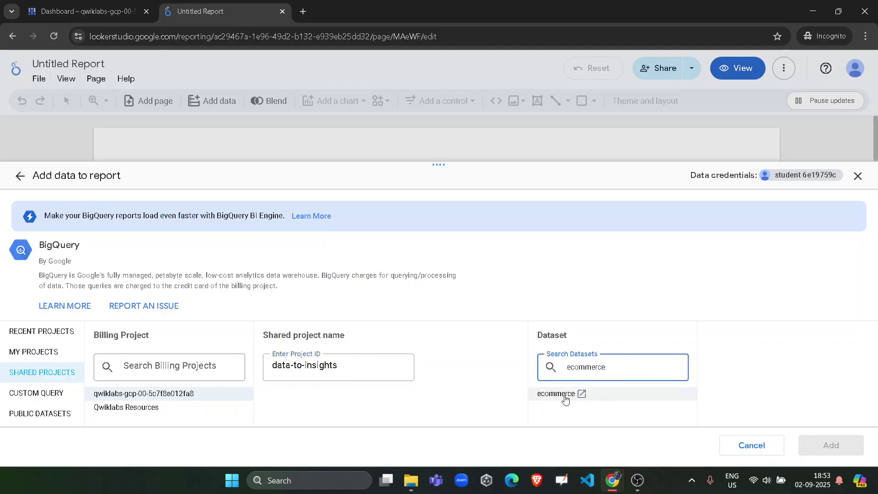
left_click(565, 395)
Select the sales_report table and add it to the report
left_click(554, 418)
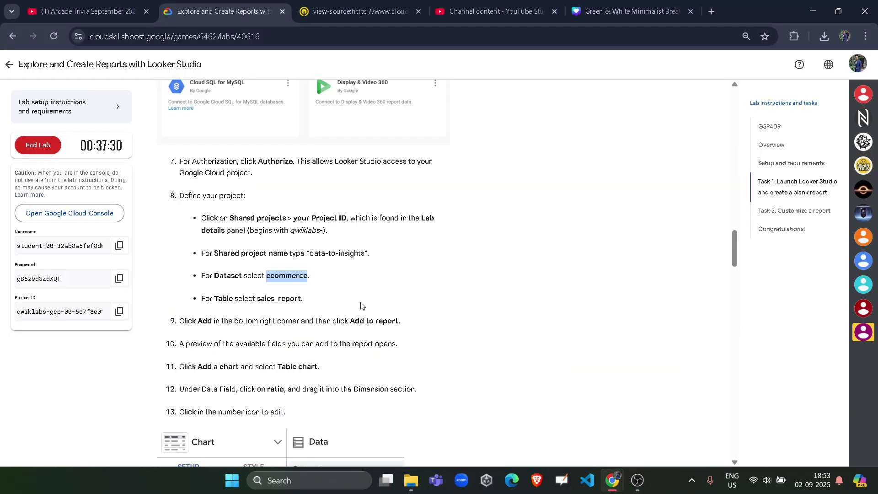
left_click_drag(258, 298, 301, 299)
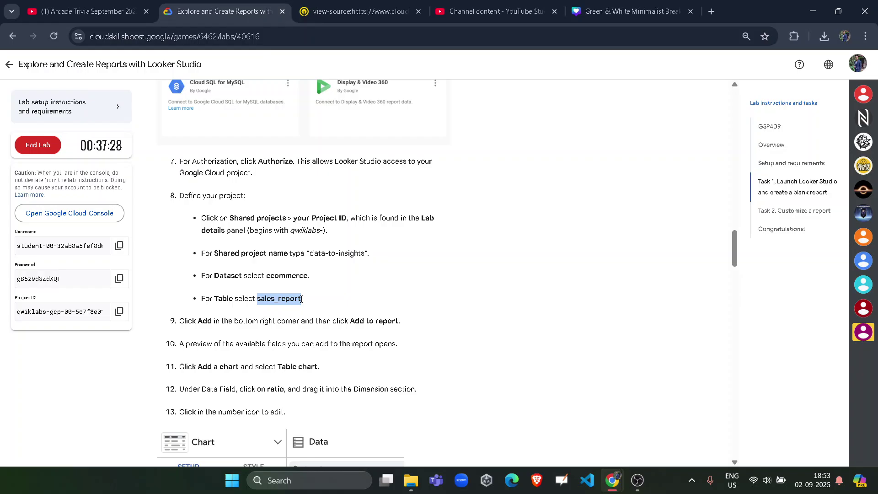
left_click(638, 425)
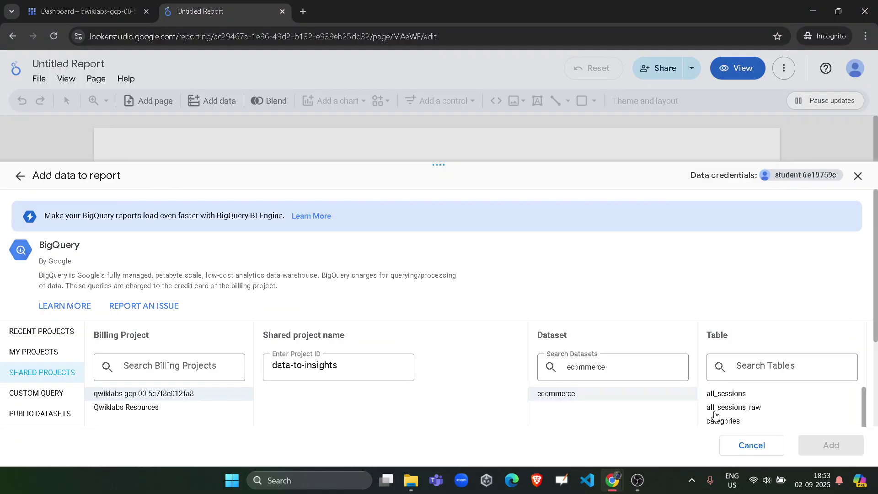
left_click(755, 373)
key("ctrl+v")
left_click(741, 394)
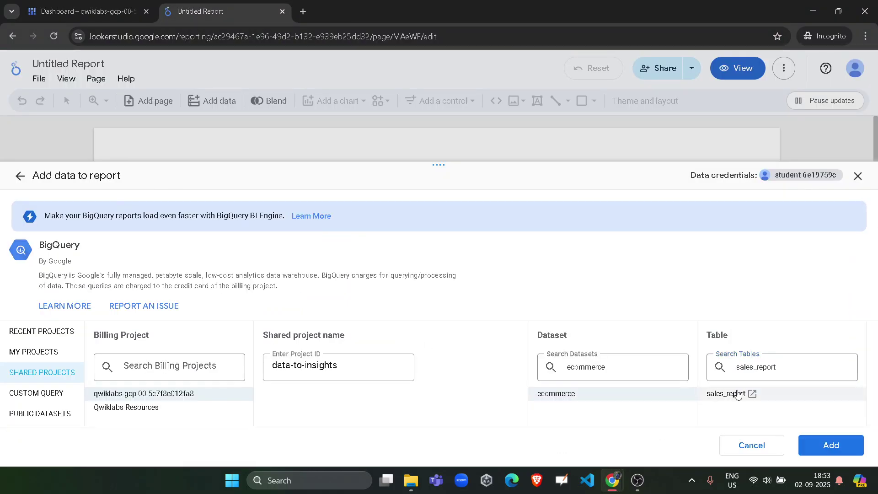
left_click(845, 444)
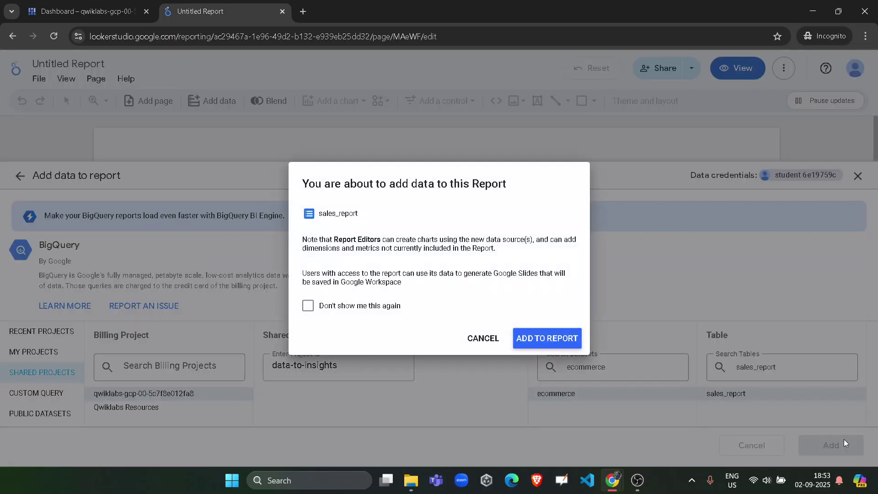
left_click(550, 345)
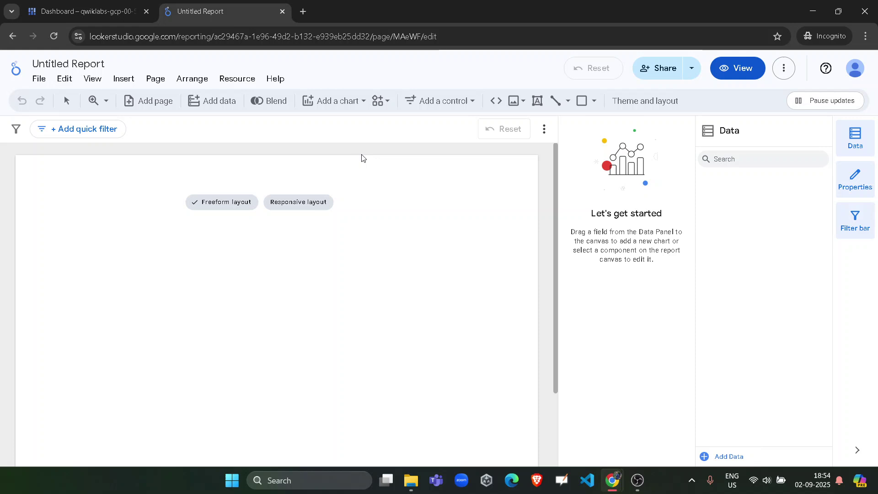
Insert a table chart onto the report canvas
left_click(329, 102)
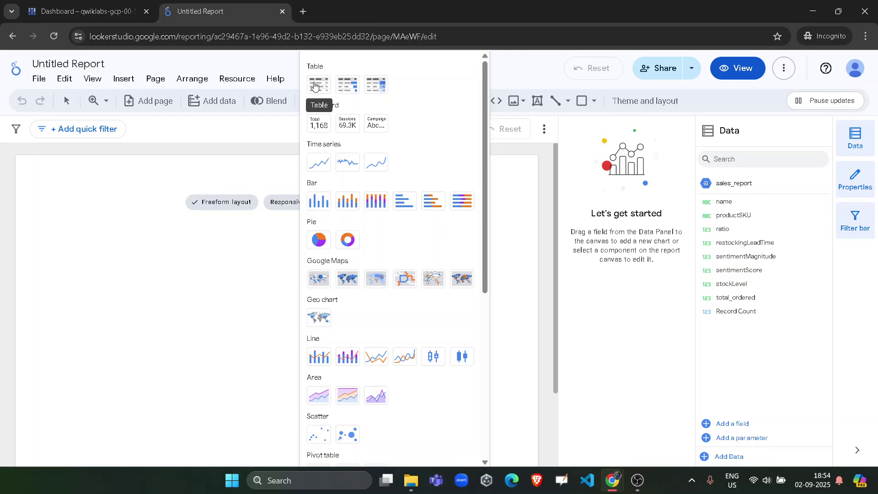
left_click(314, 85)
left_click(128, 213)
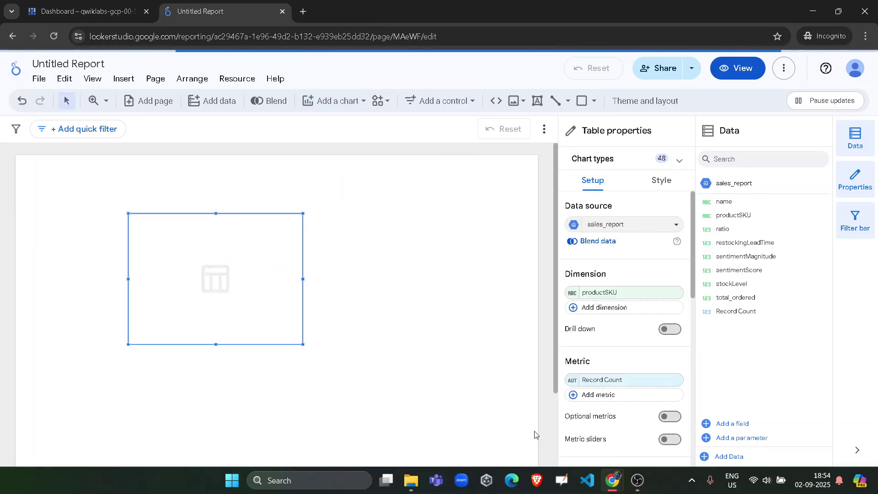
Read lab instruction steps 12–14, noting the Numeric > Percent data type
left_click(550, 416)
scroll(251, 270, "down", 3)
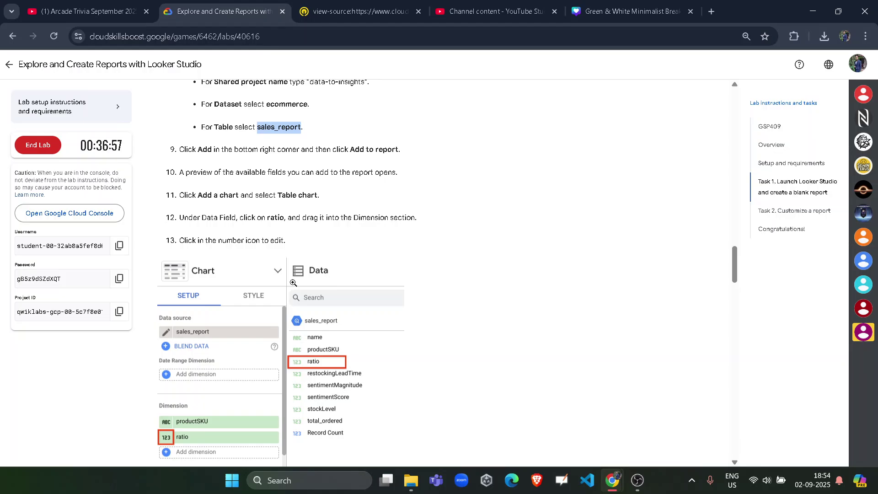
left_click_drag(199, 275, 350, 276)
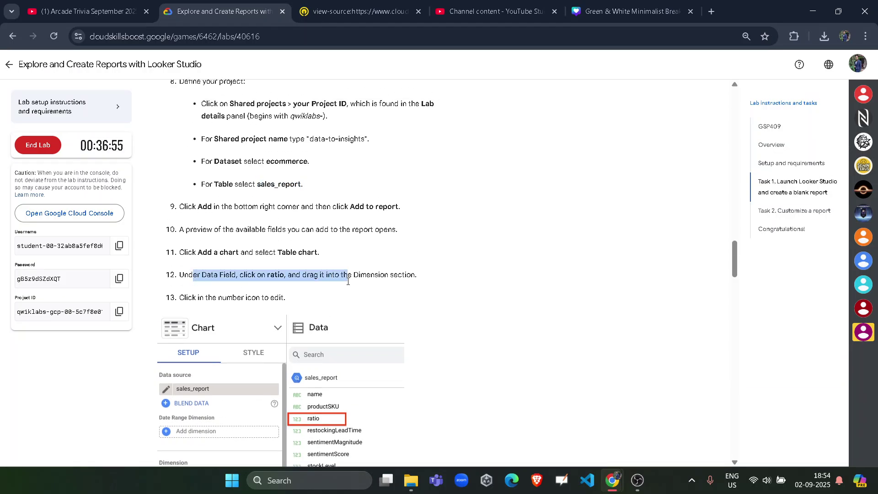
left_click(351, 295)
scroll(337, 308, "down", 1)
left_click(312, 365)
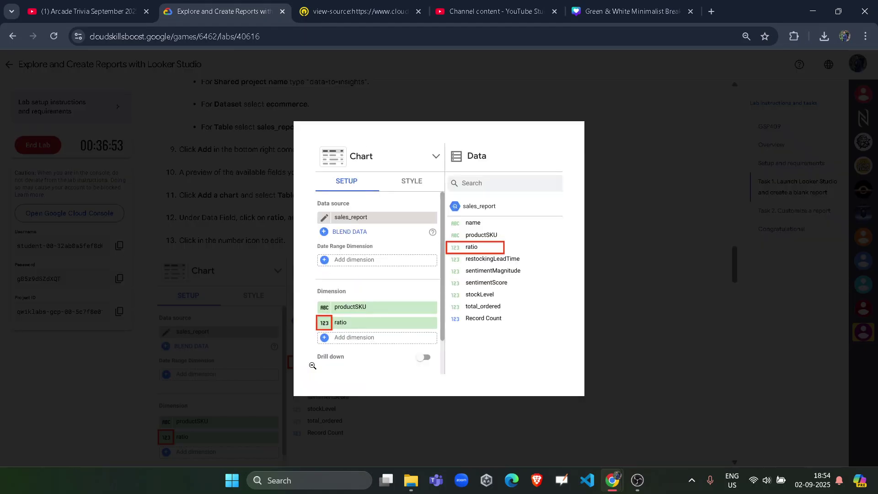
left_click(682, 310)
scroll(393, 346, "down", 5)
scroll(268, 284, "down", 1)
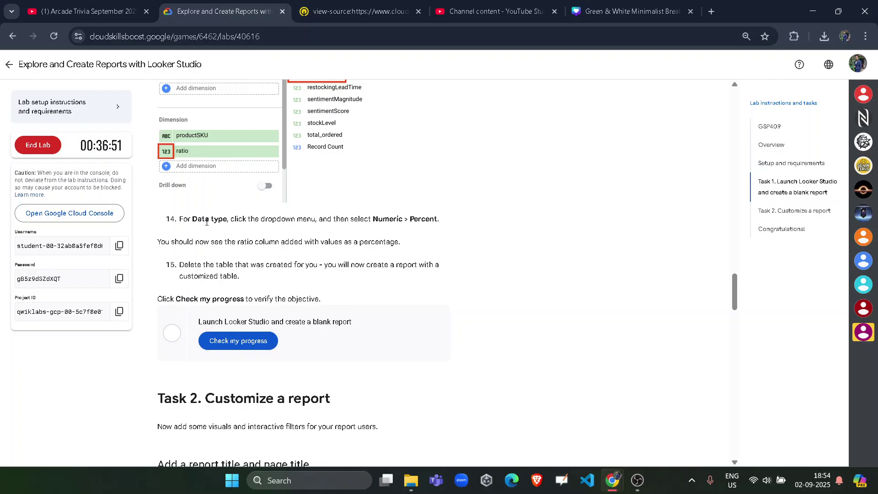
left_click_drag(231, 219, 205, 219)
left_click_drag(389, 219, 410, 219)
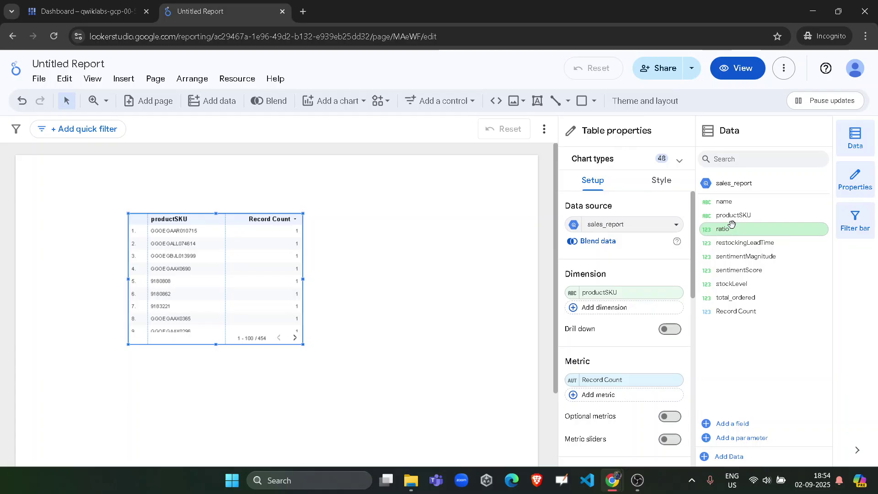
Add the ratio field to the table as a dimension
mouse_move(690, 263)
left_mouse_down()
mouse_move(635, 335)
mouse_move(624, 320)
left_mouse_up()
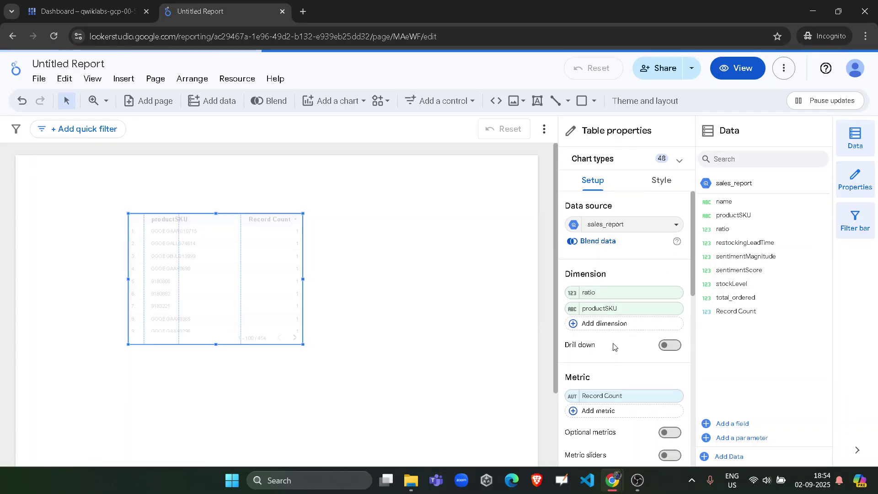
mouse_move(612, 480)
left_click(585, 430)
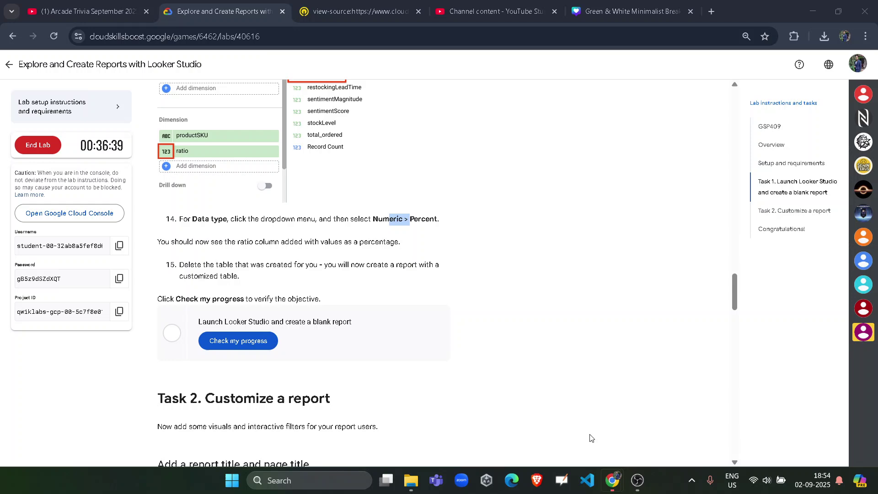
scroll(264, 314, "up", 4)
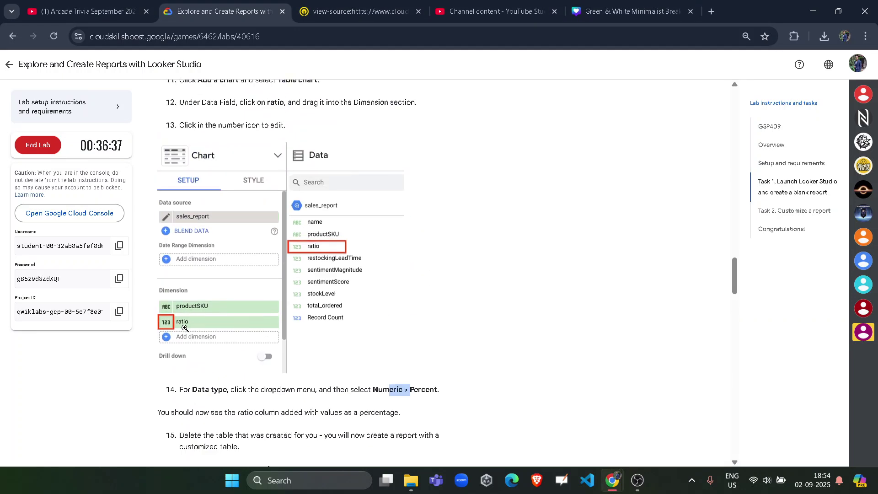
scroll(181, 316, "down", 3)
left_click(640, 411)
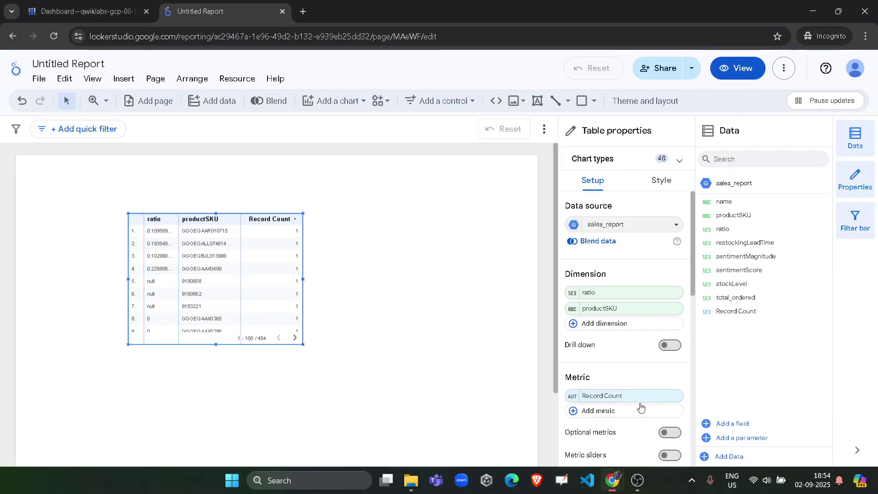
Set ratio's data type to Numeric > Percent and run Task 1's progress check
left_click(582, 295)
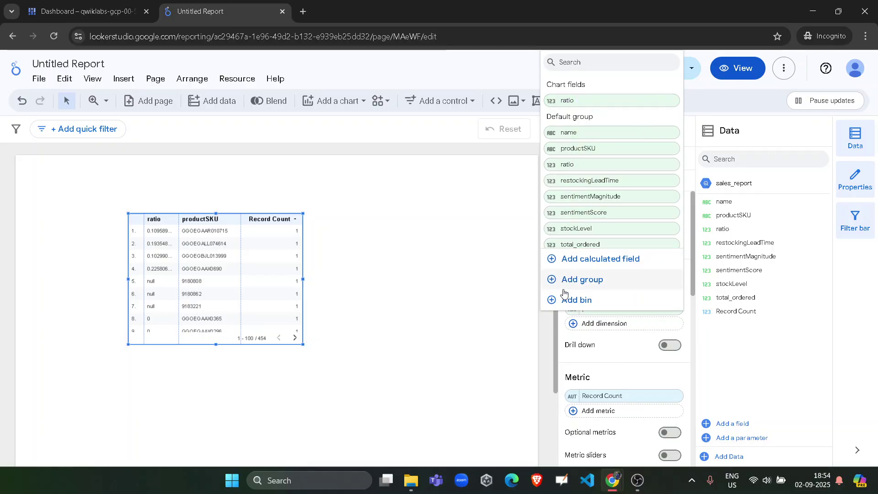
left_click(600, 337)
left_click(571, 295)
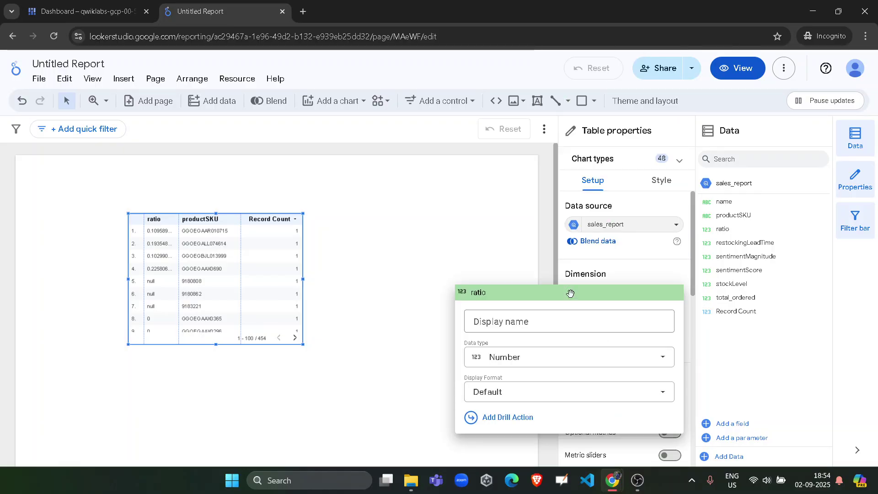
left_click(566, 356)
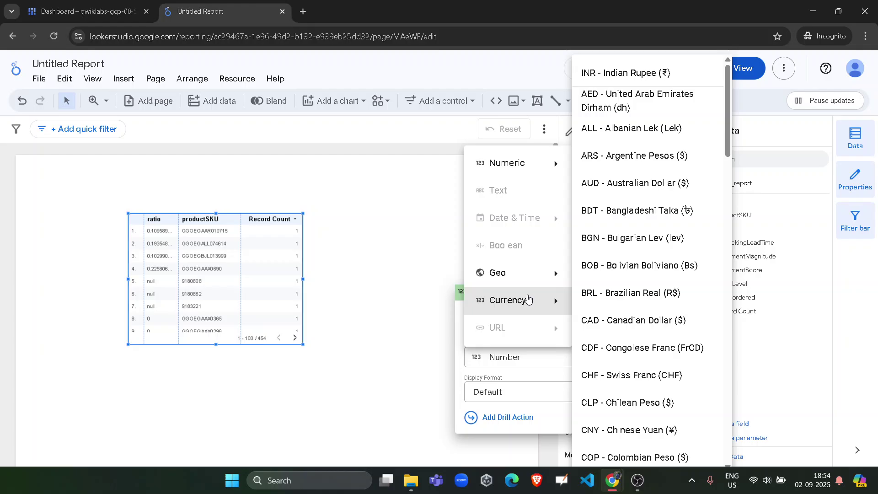
mouse_move(507, 163)
left_click(613, 191)
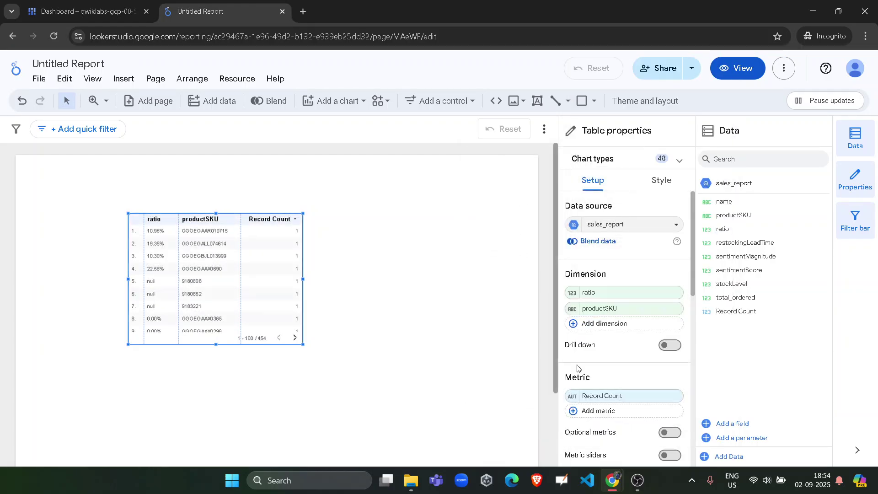
left_click(549, 420)
left_click(261, 397)
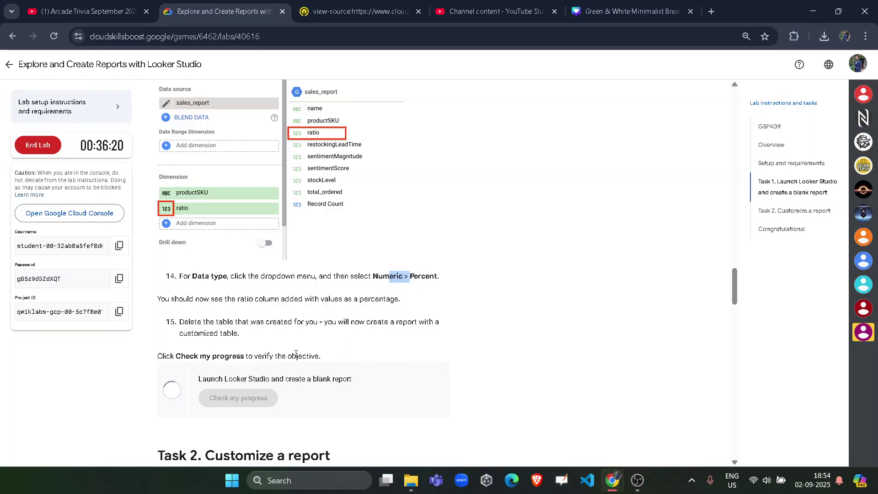
After Task 1 passes, end the lab, confirm, and submit the five-star rating
scroll(296, 354, "down", 4)
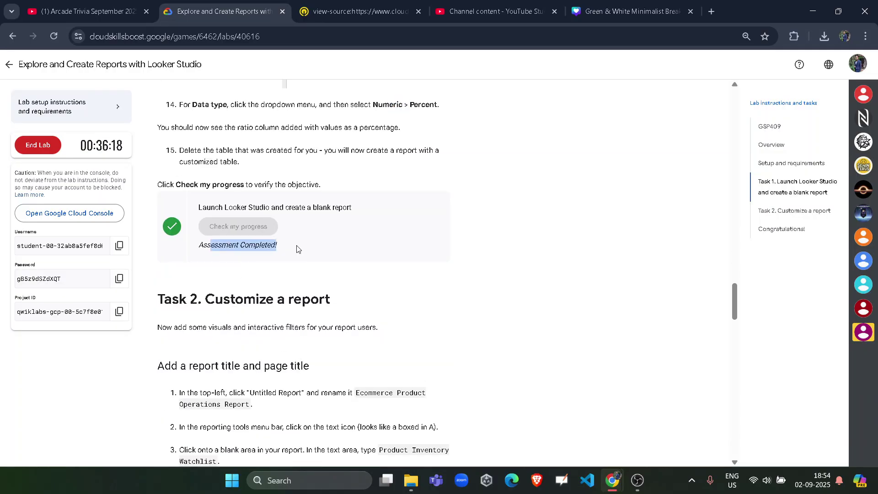
scroll(304, 336, "down", 1)
scroll(303, 336, "down", 10)
scroll(303, 335, "down", 10)
scroll(303, 334, "down", 10)
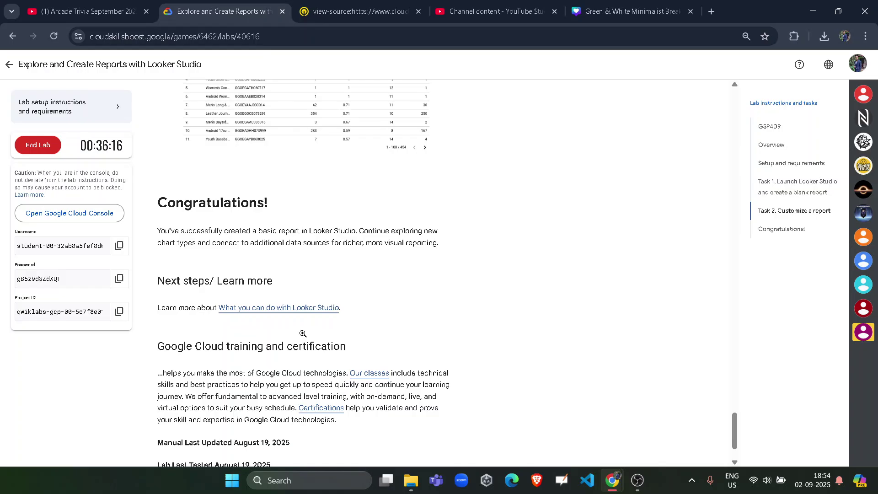
left_click(45, 147)
left_click(527, 288)
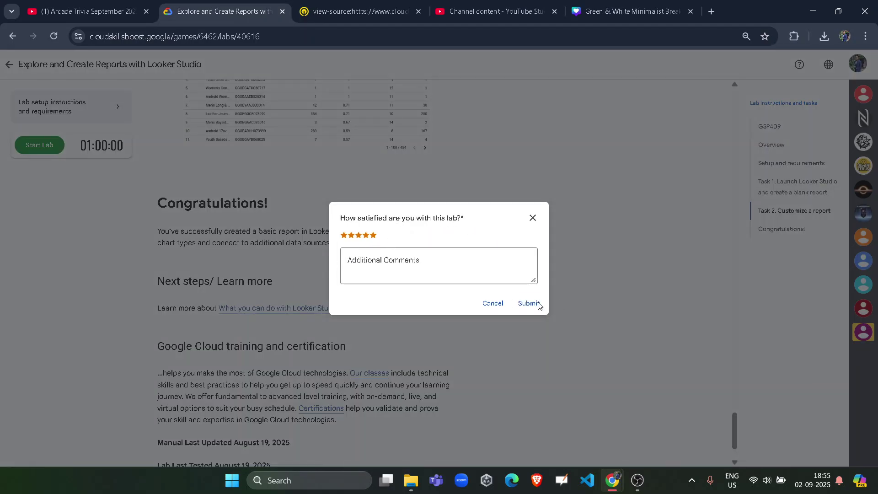
left_click(528, 303)
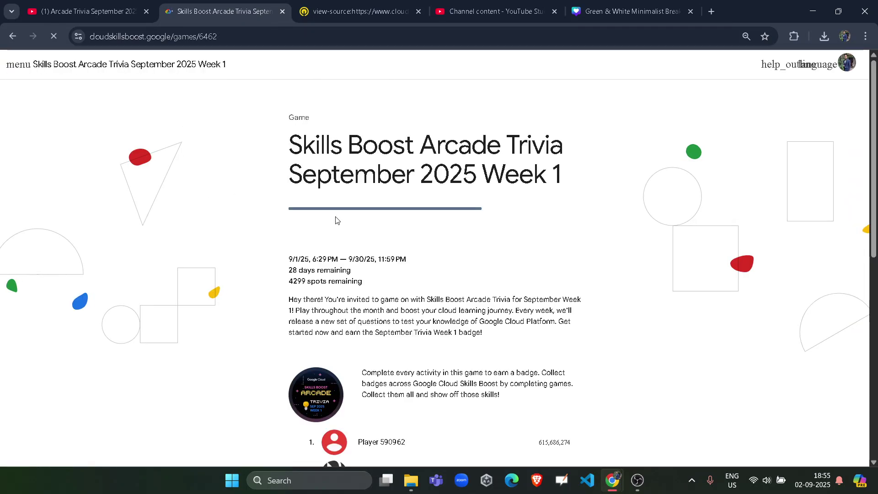
Expand the Arcade Trivia September Week 1 card to confirm the Looker Studio lab shows complete
scroll(337, 220, "down", 7)
scroll(453, 290, "down", 2)
left_click(556, 232)
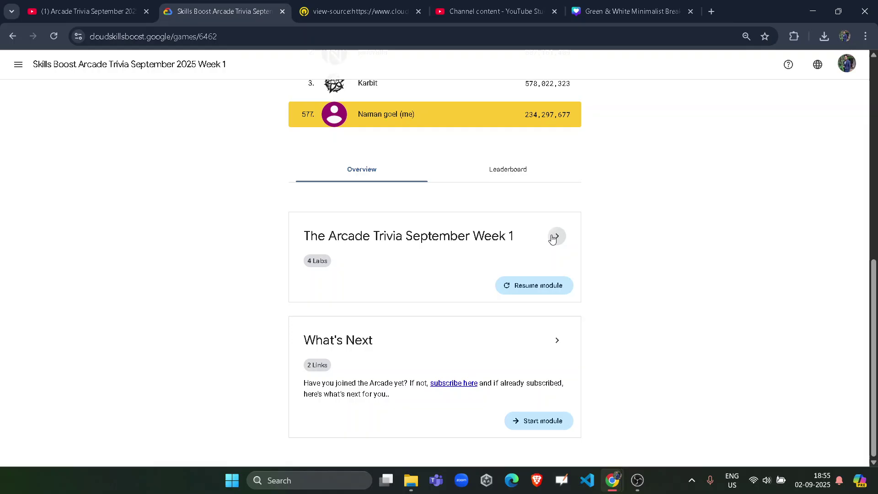
left_click(717, 191)
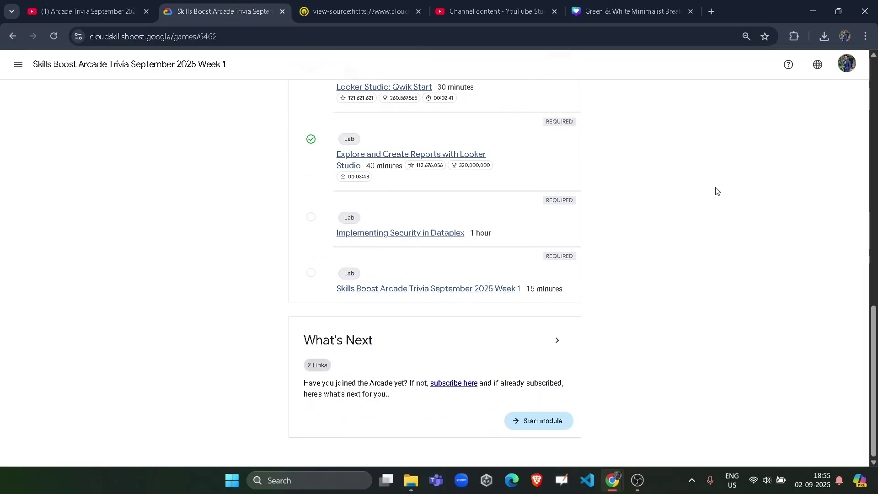